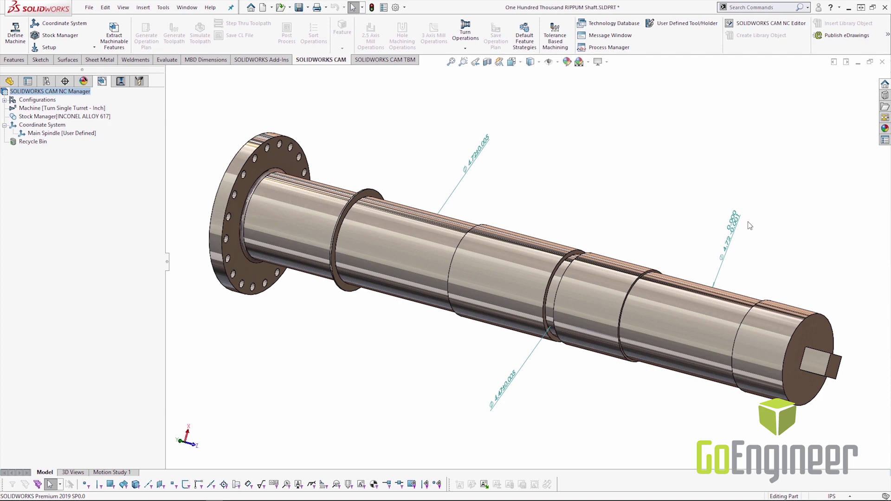
# Review Groove Rectangular OD turn tolerance ranges: 0–0.002 in uses Rough - 2x Finish, others Rough-Finish.
pyautogui.click(385, 65)
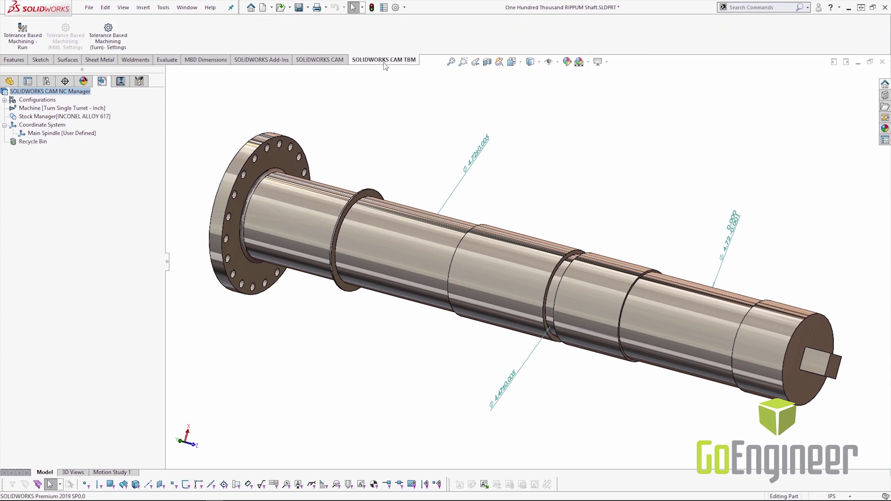
pyautogui.click(11, 43)
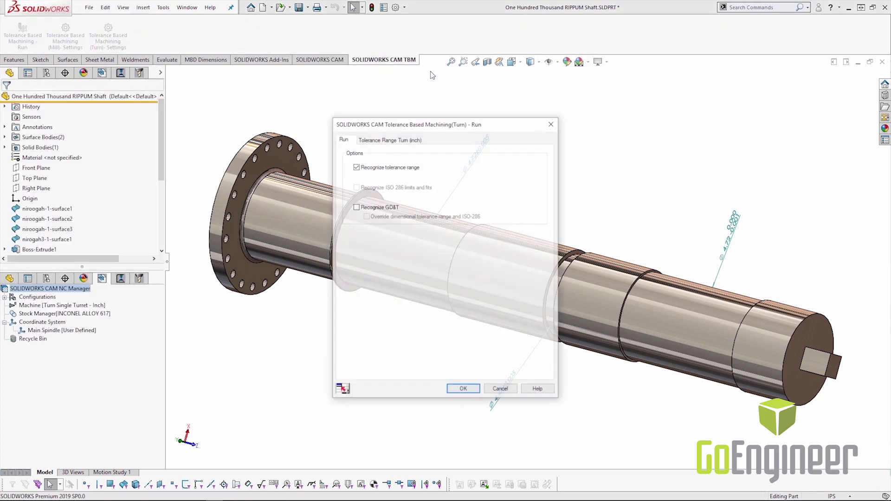
pyautogui.click(412, 138)
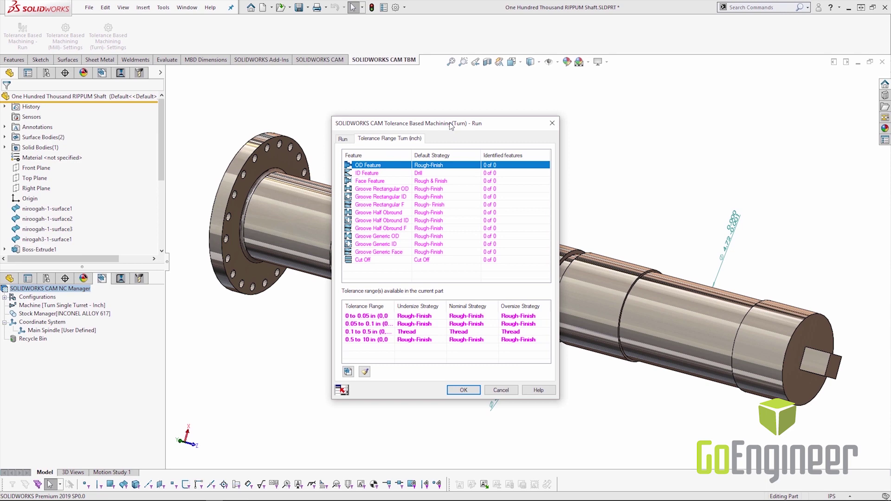
pyautogui.click(394, 190)
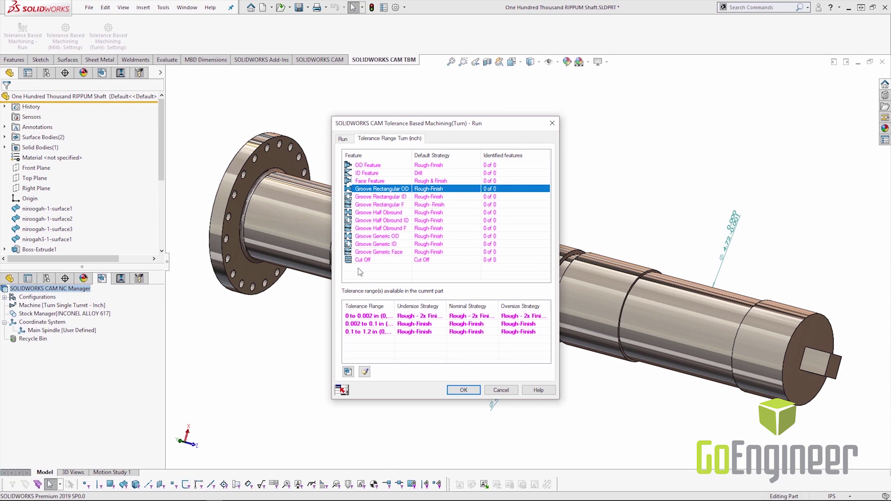
pyautogui.click(377, 317)
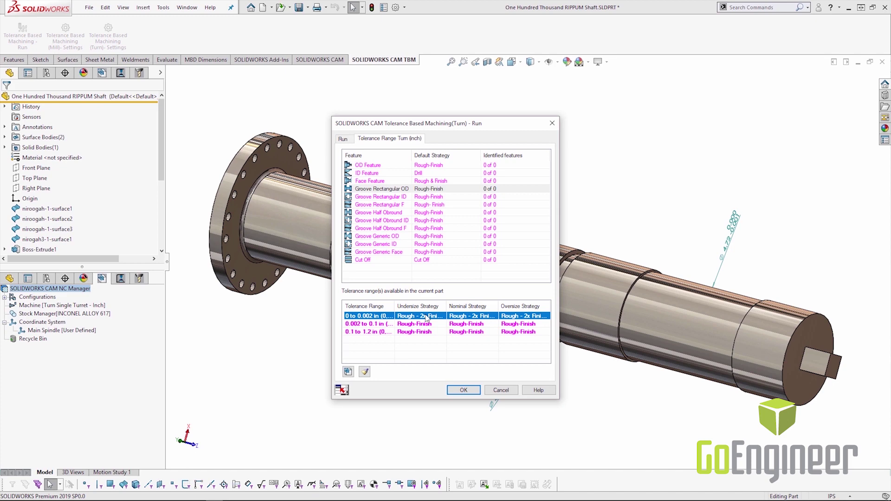
pyautogui.click(381, 325)
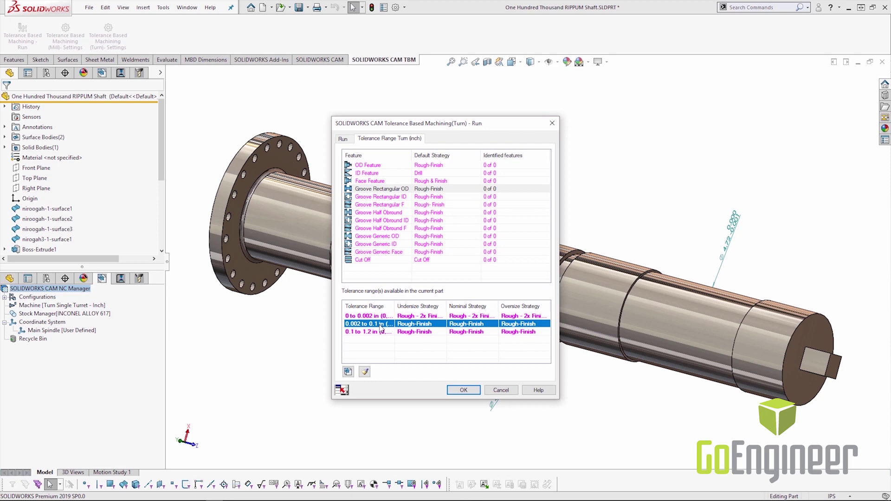
# Extract the shaft's turn features with tolerance-based strategies and show the resulting CAM Feature Tree.
pyautogui.click(348, 372)
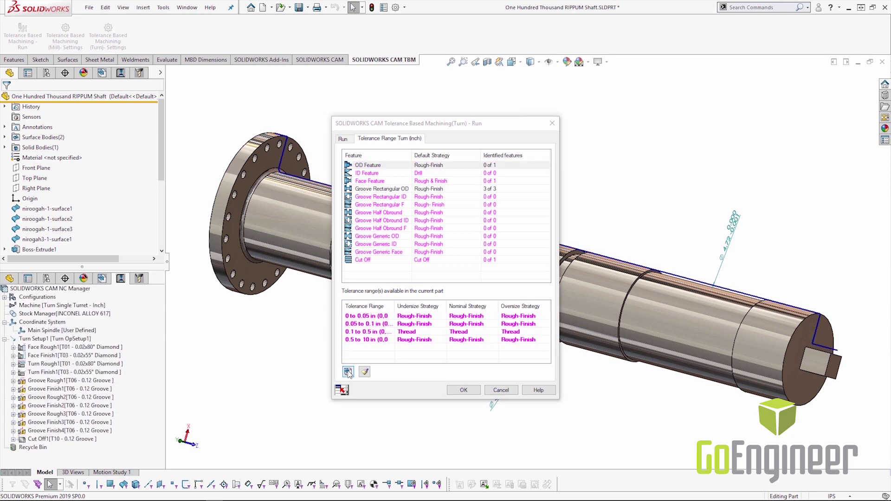
pyautogui.click(464, 390)
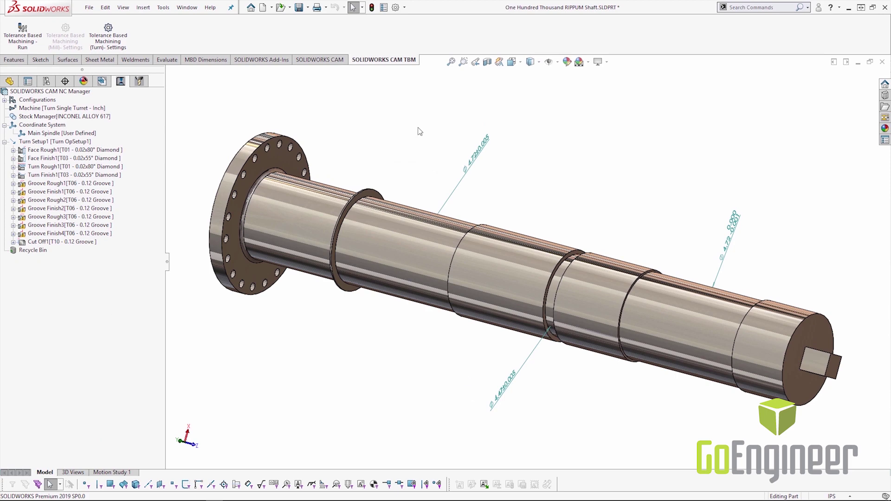
pyautogui.click(104, 82)
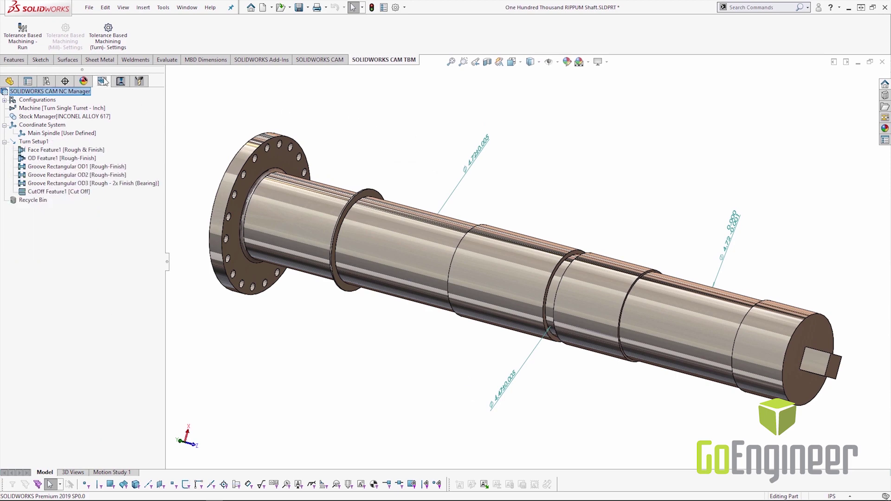
# Locate Groove Rectangular OD1, OD2 and OD3 on the shaft.
pyautogui.click(105, 170)
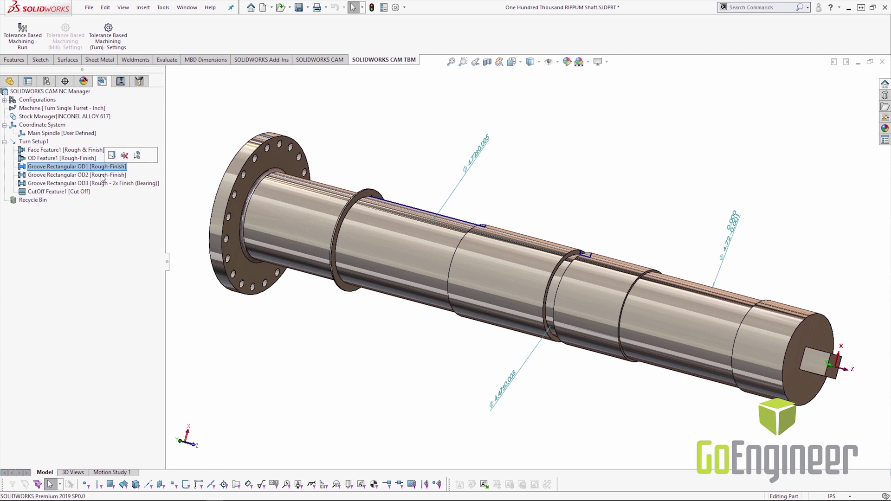
pyautogui.click(102, 175)
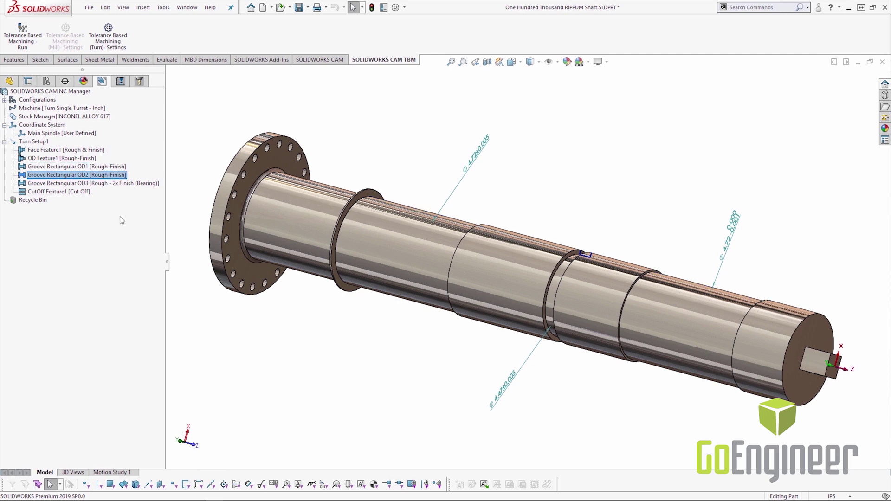
pyautogui.click(85, 185)
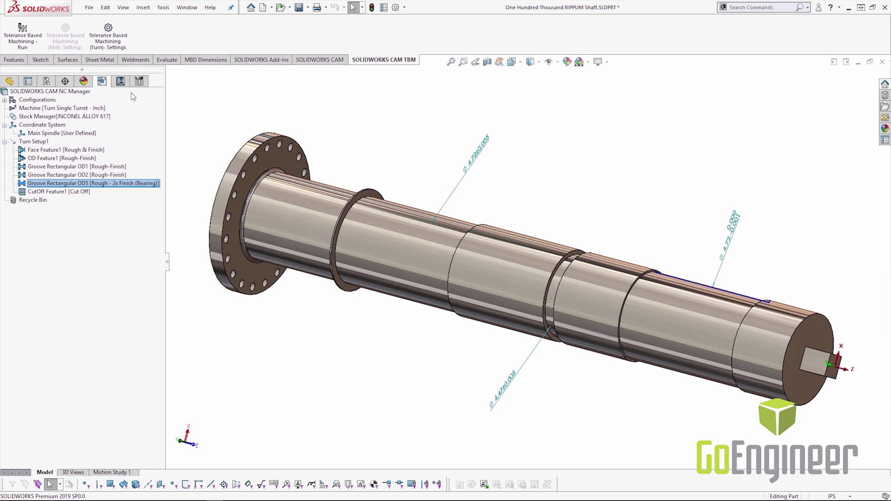
# Create a new milling configuration using the Tormach 770M machine and 6061-T6 stock.
pyautogui.rightClick(48, 102)
pyautogui.click(74, 131)
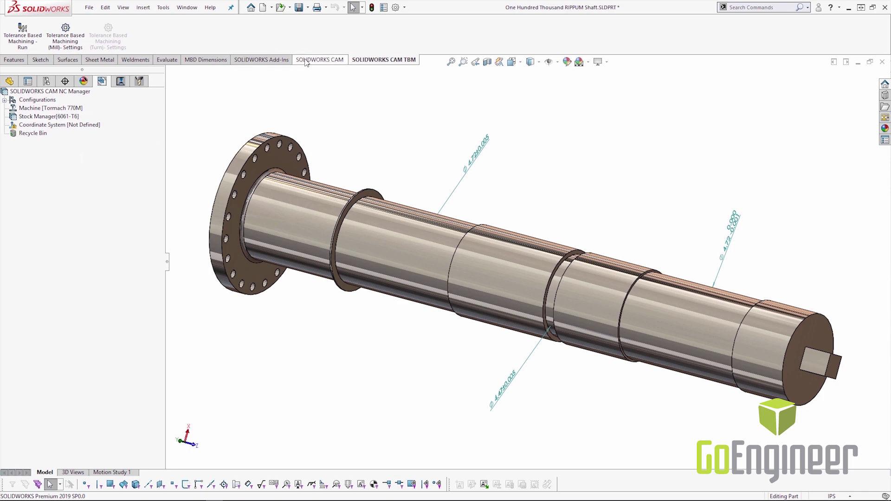
pyautogui.click(321, 59)
# Extract the mill features and preview the Rough Mill1 and Contour Mill2 toolpaths.
pyautogui.click(123, 37)
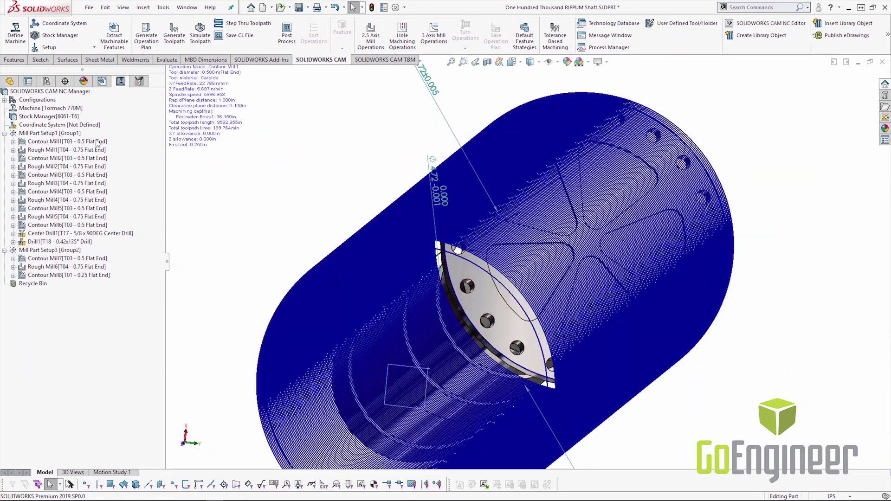
pyautogui.moveTo(96, 151)
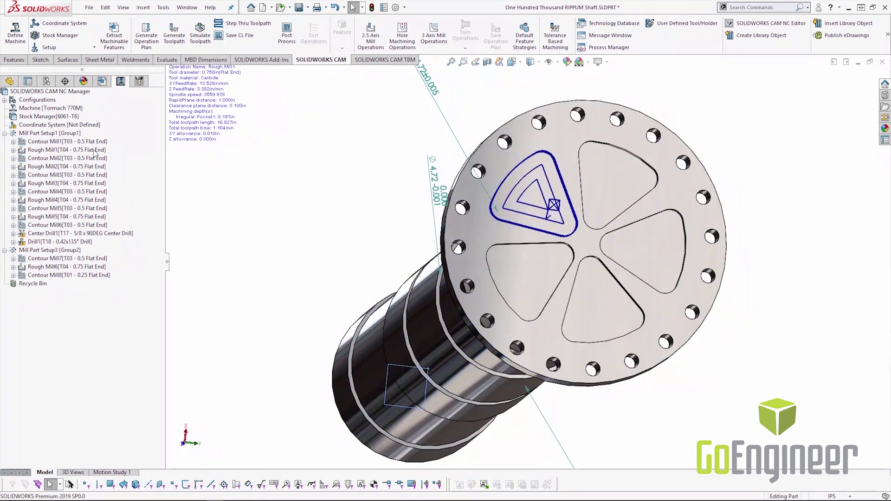
pyautogui.click(96, 151)
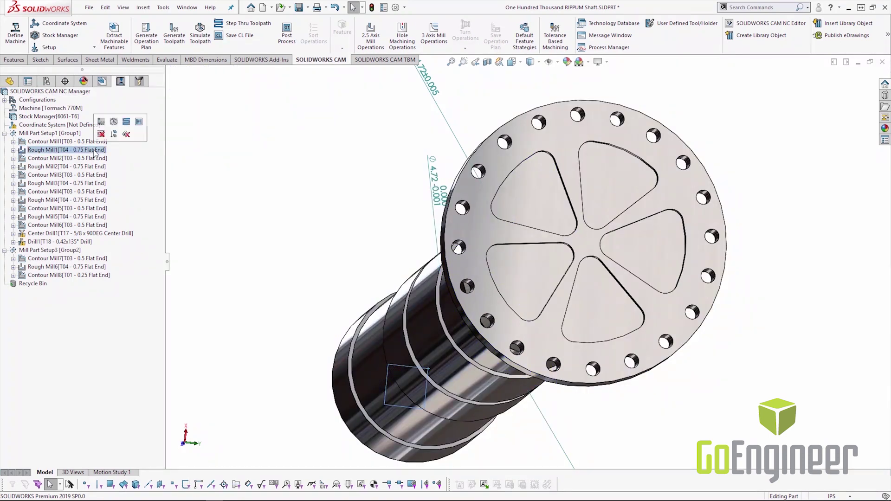
pyautogui.click(95, 159)
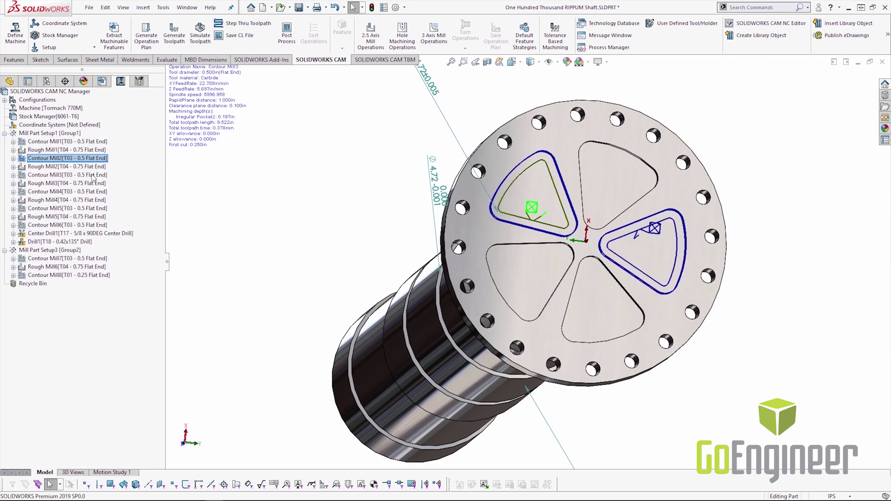
pyautogui.click(73, 151)
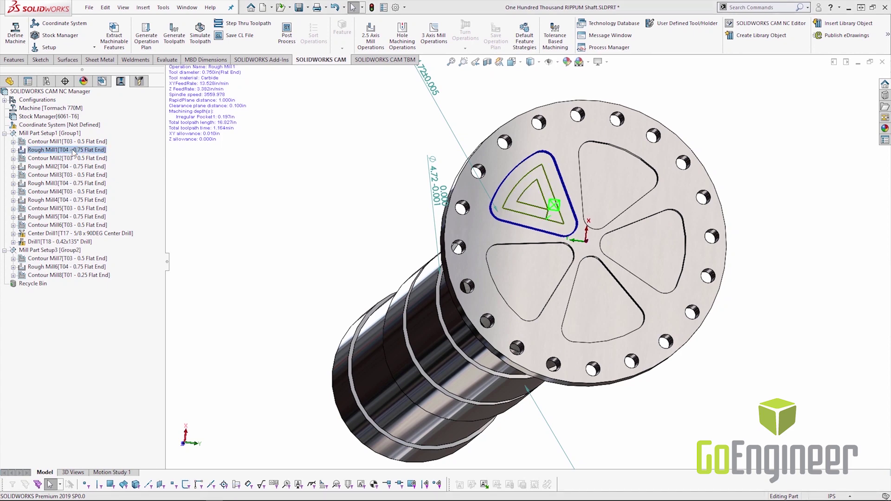
pyautogui.doubleClick(73, 150)
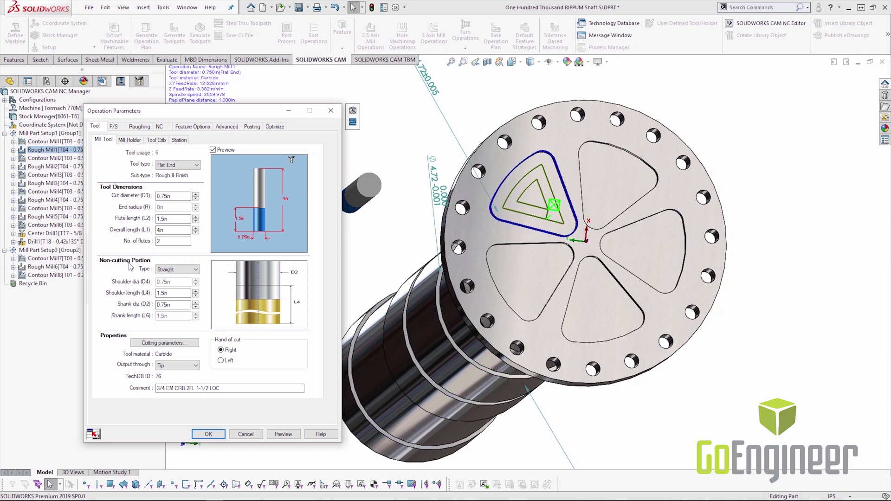
# Set the Rough Mill1 tool's non-cutting portion shape to Neck, then view its feeds and speeds.
pyautogui.click(196, 269)
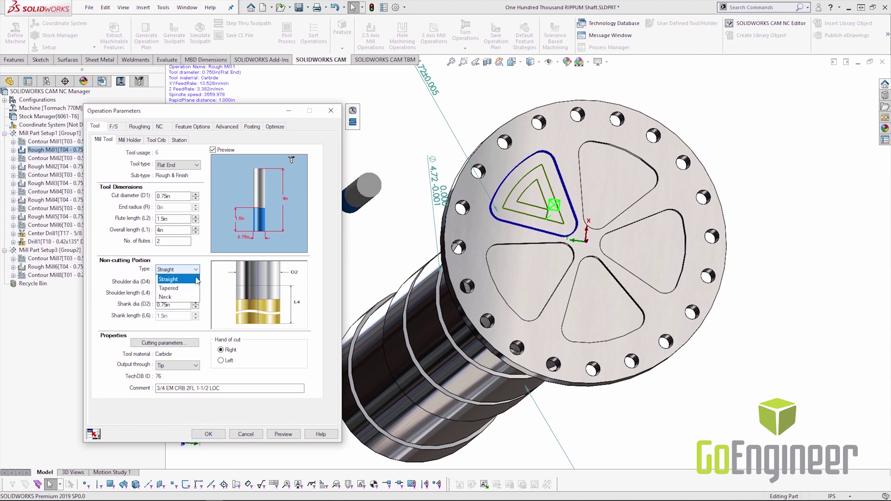
pyautogui.click(194, 288)
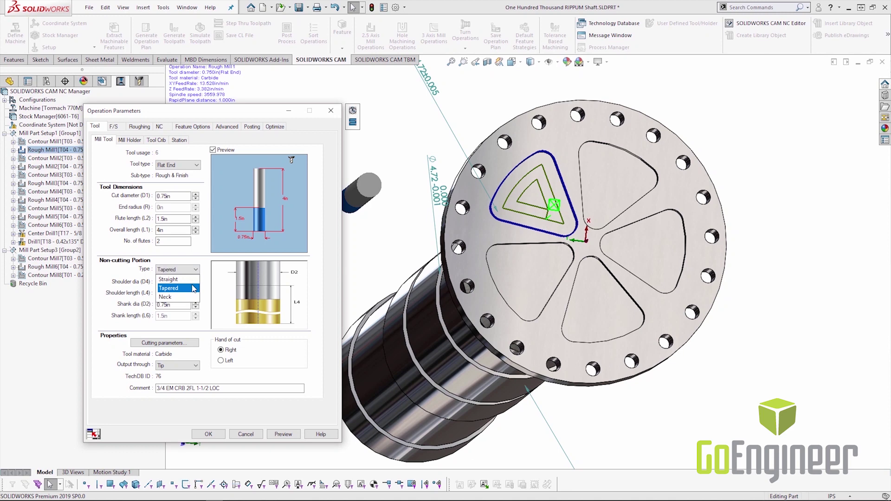
pyautogui.click(195, 271)
pyautogui.click(184, 299)
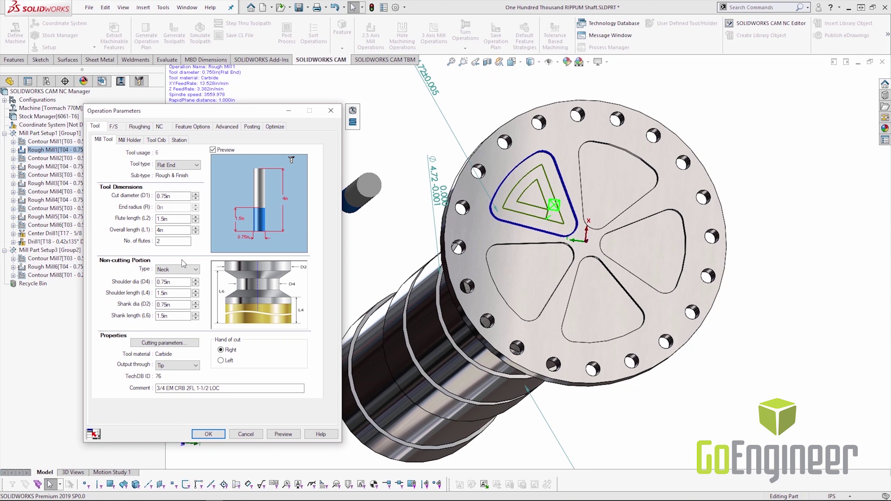
pyautogui.click(115, 128)
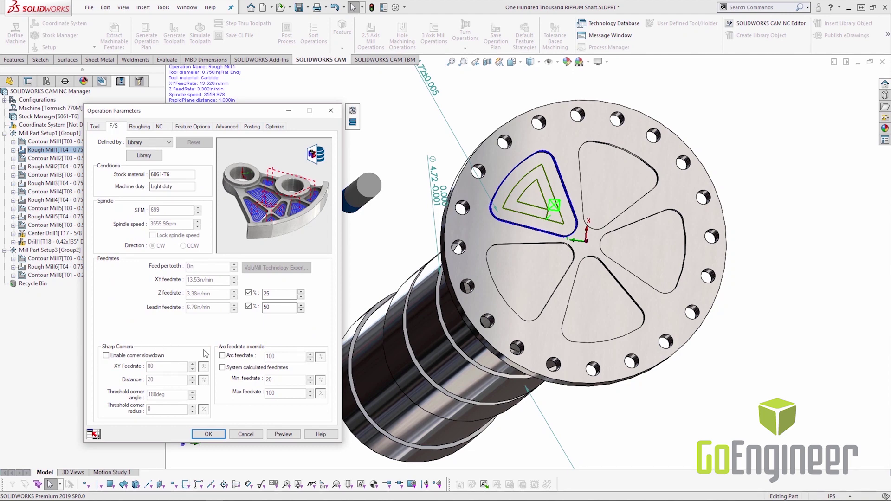
# Enable corner slowdown (80% feedrate over 20% distance) and the 100% arc feedrate override.
pyautogui.click(106, 356)
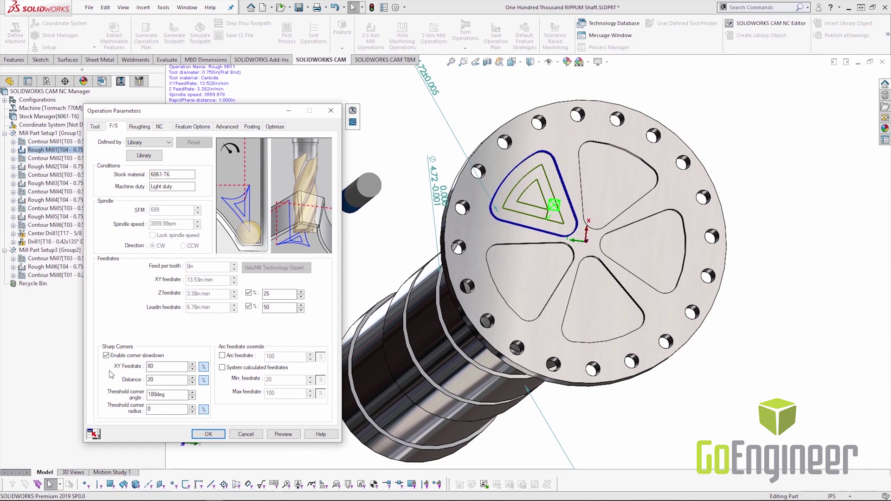
pyautogui.click(223, 355)
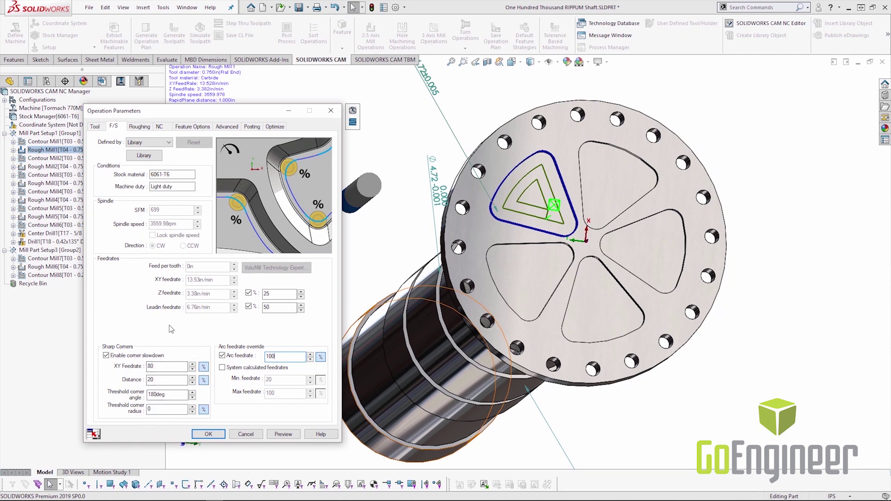
# Keep the Pocket Out roughing pattern, tick Machine island top, then cancel Rough Mill1's parameters.
pyautogui.click(137, 126)
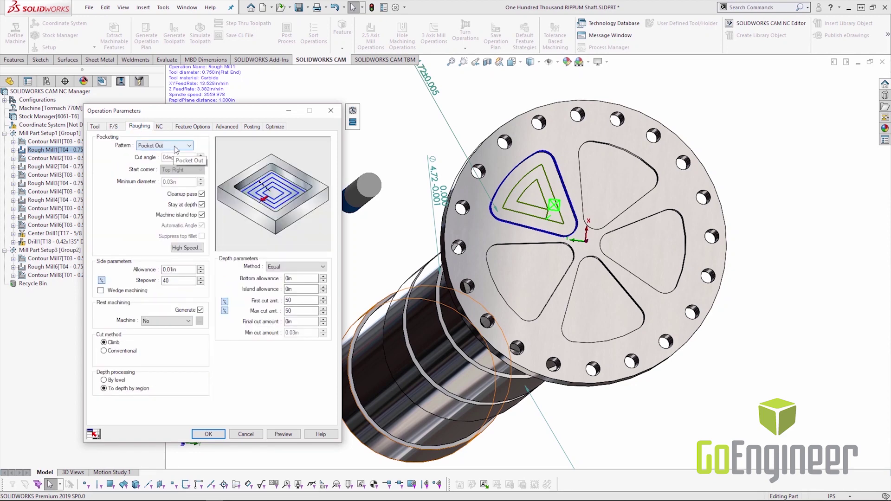
pyautogui.click(176, 147)
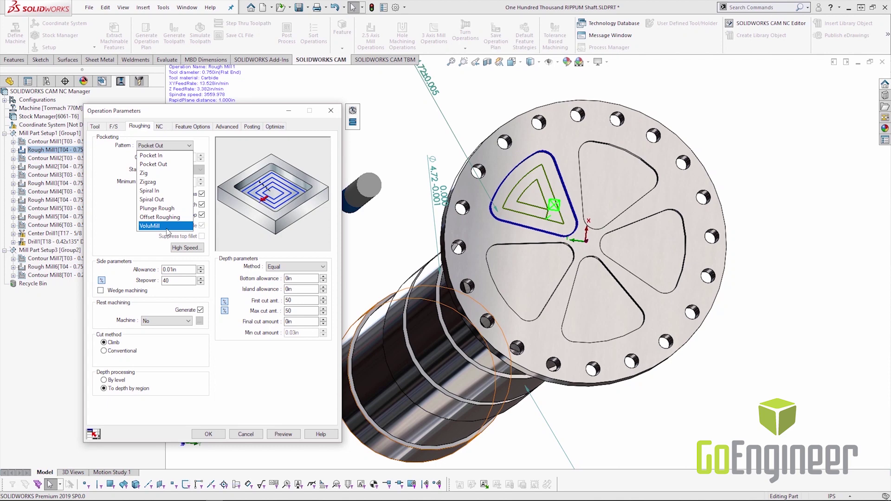
pyautogui.click(124, 216)
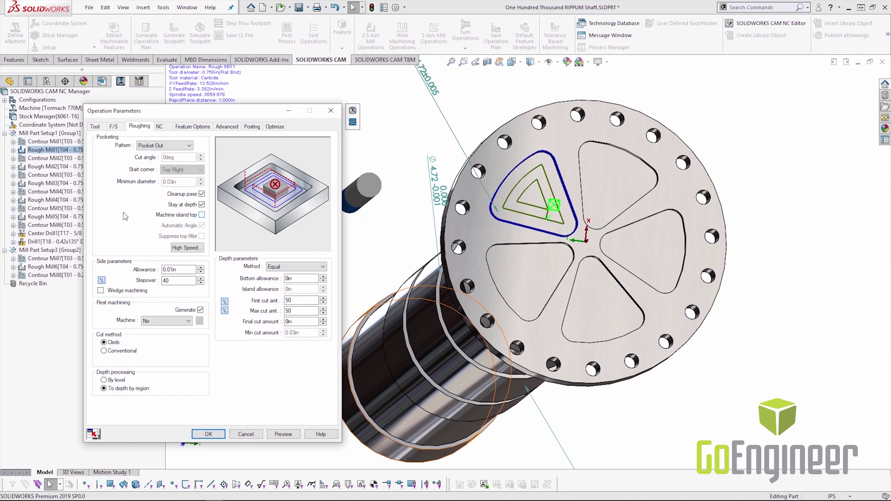
pyautogui.click(201, 215)
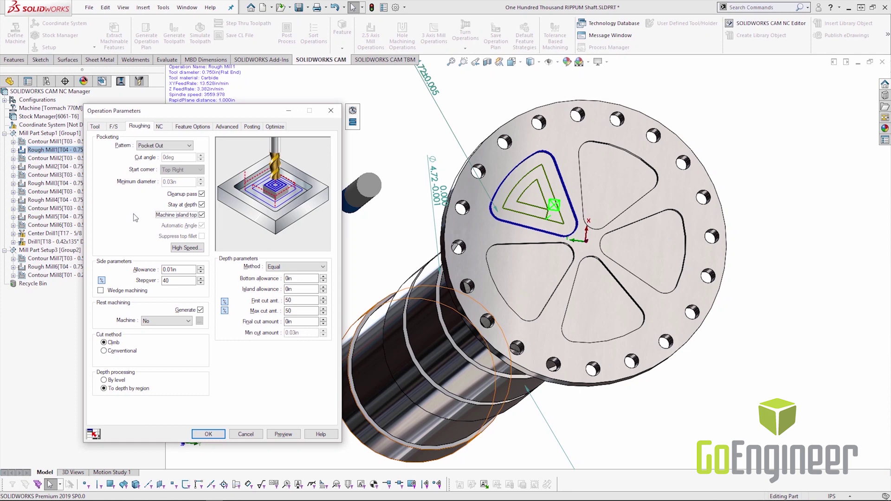
pyautogui.click(245, 434)
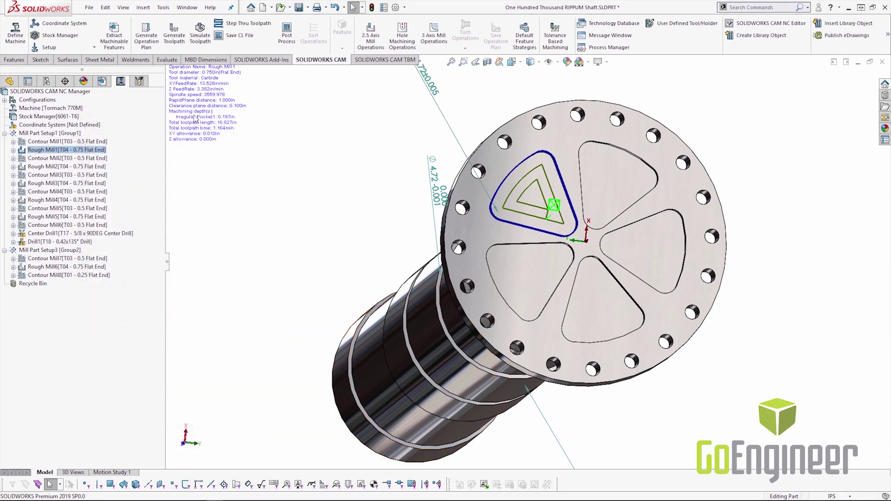
# Set Hole Group1's end conditions to Upto Stock in Direction 1 and Blind 1in in Direction 2.
pyautogui.click(102, 81)
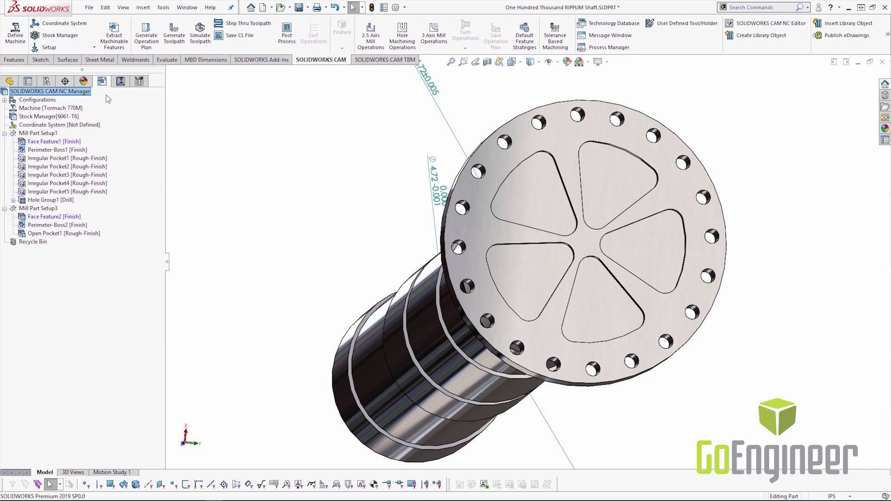
pyautogui.rightClick(54, 201)
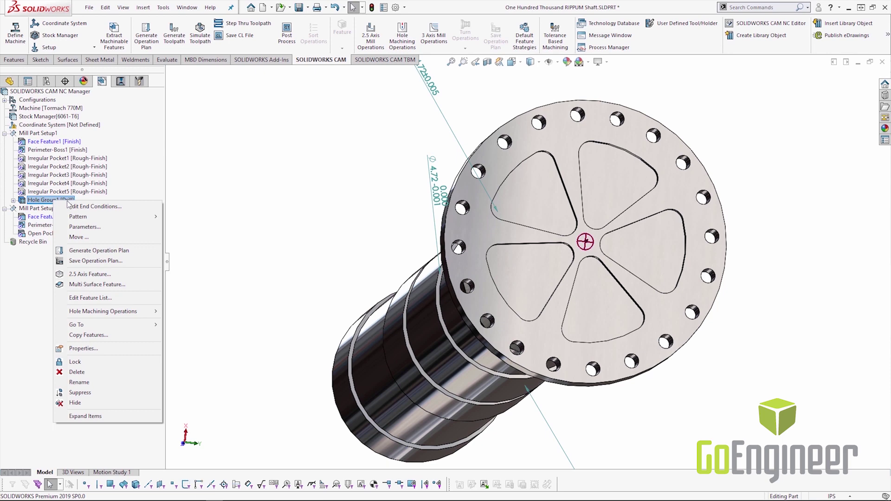
pyautogui.click(95, 206)
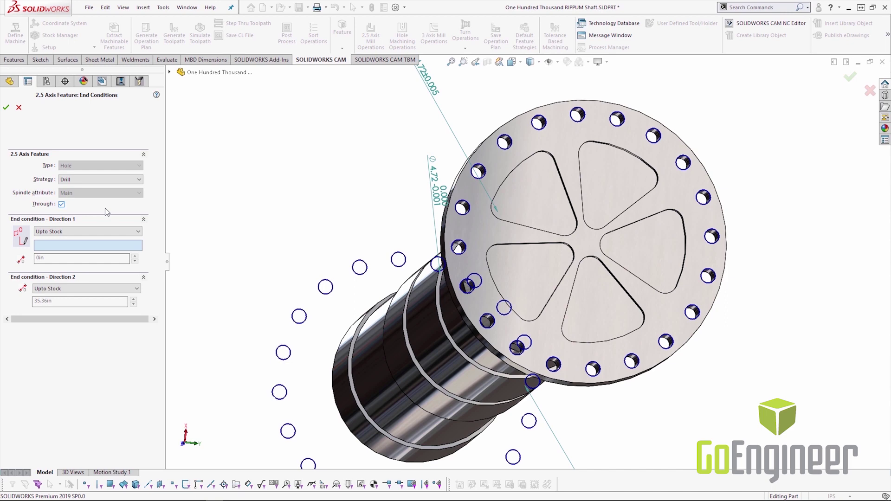
pyautogui.click(82, 232)
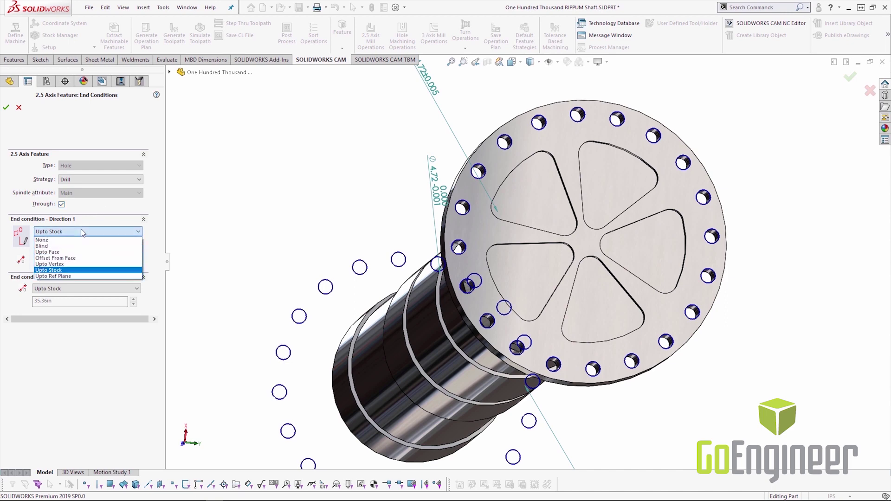
pyautogui.click(49, 252)
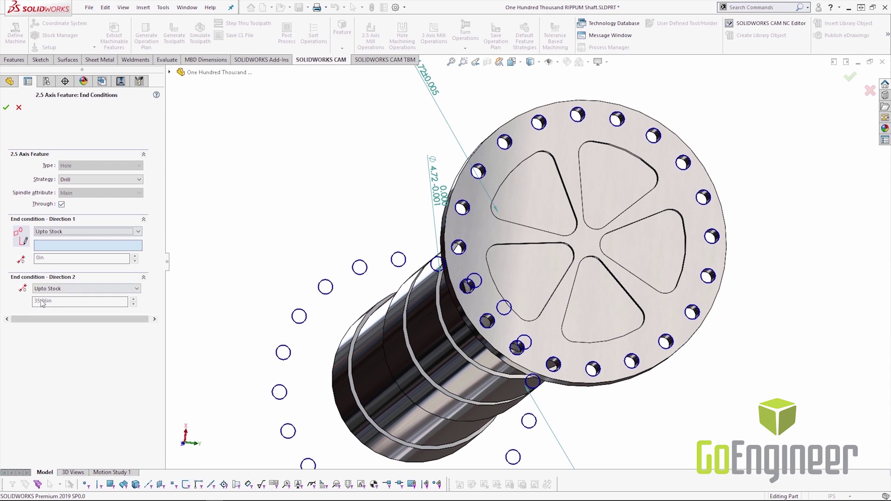
pyautogui.click(60, 288)
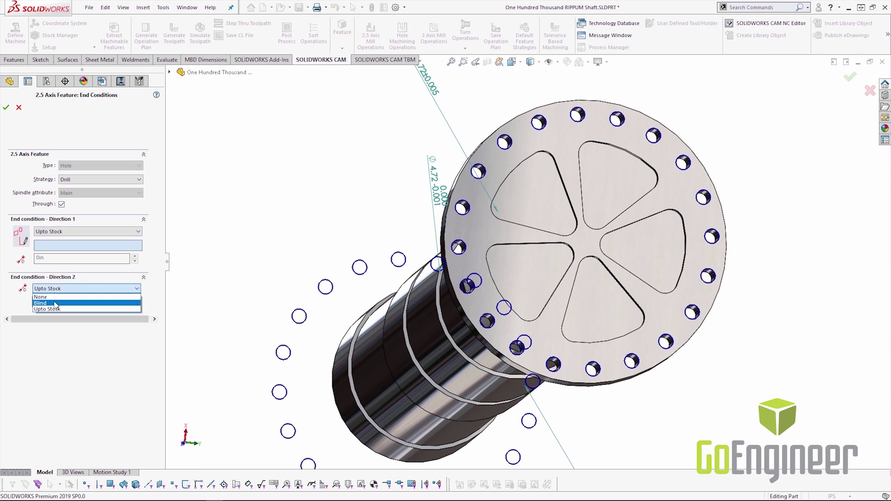
pyautogui.click(56, 306)
pyautogui.doubleClick(56, 302)
pyautogui.write('1')
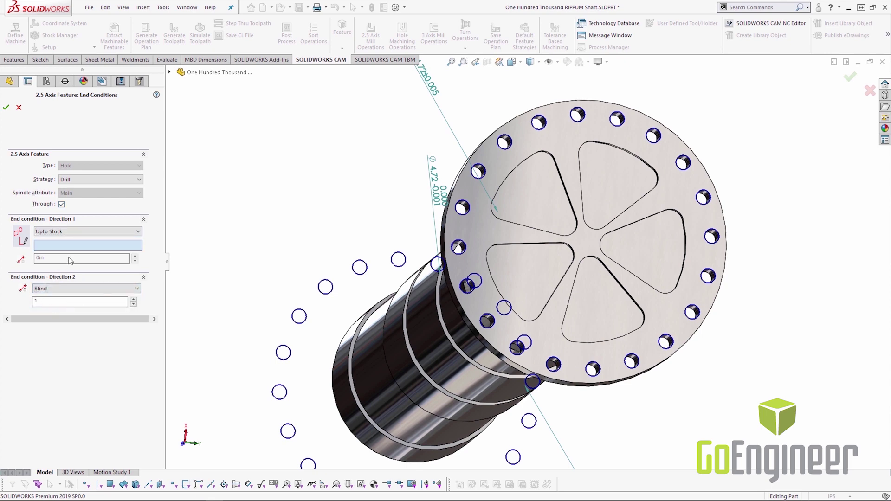
pyautogui.click(95, 205)
pyautogui.click(6, 108)
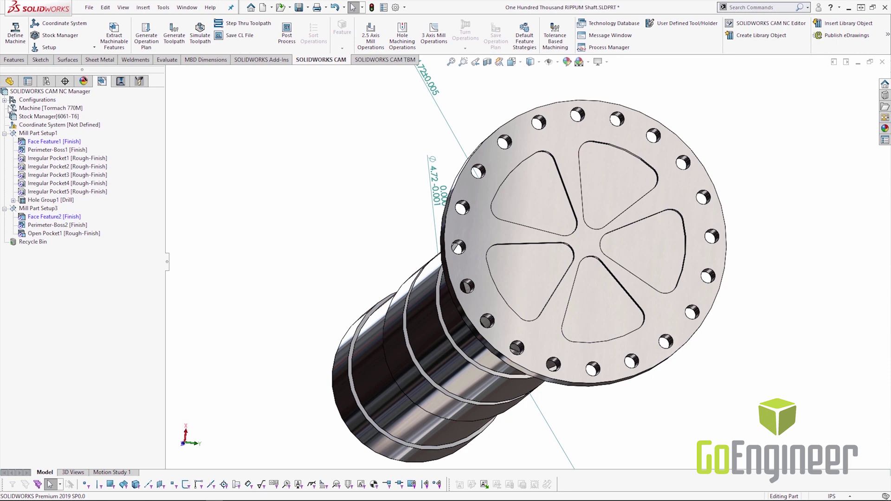
pyautogui.rightClick(56, 159)
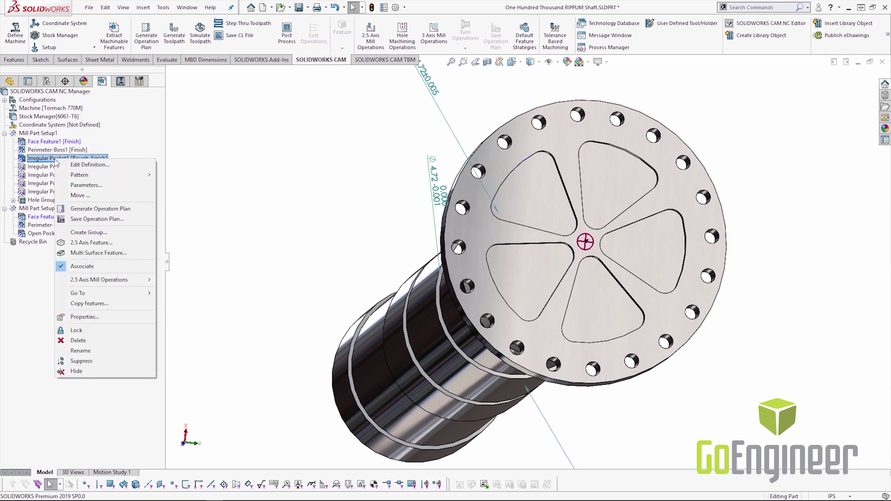
# Move Irregular Pocket1 by X 0.3in, Y -0.3in, Z 0in.
pyautogui.click(79, 196)
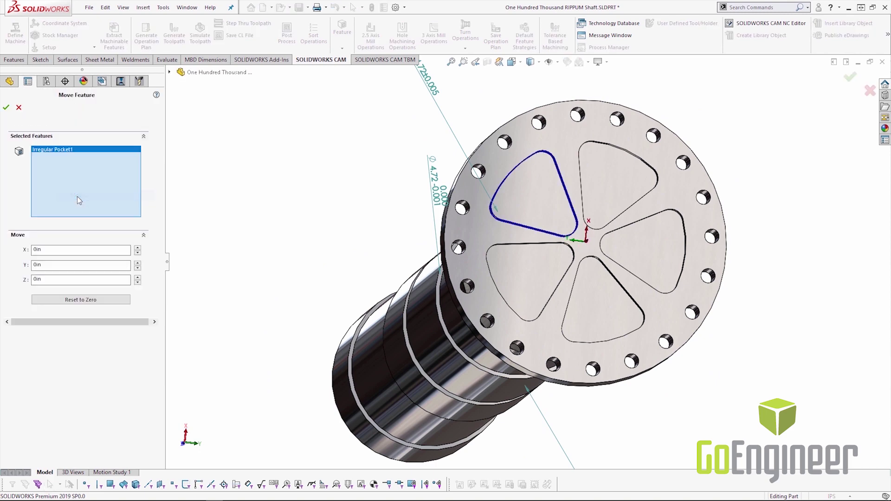
pyautogui.click(138, 249)
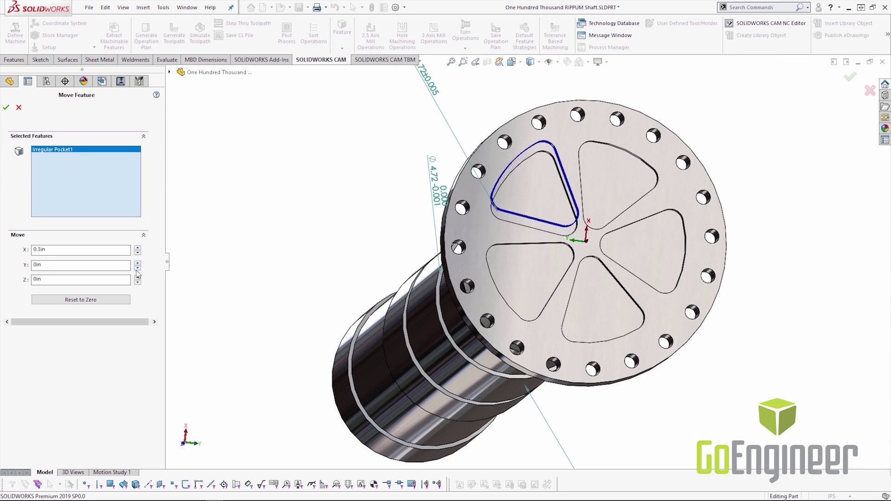
pyautogui.click(138, 269)
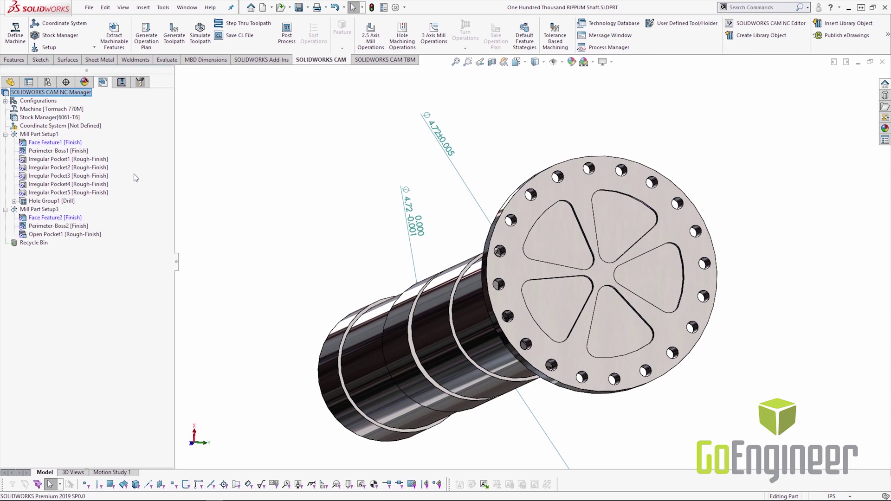
# Check Irregular Pocket1's new position and close the Tormach 770M machine settings unchanged.
pyautogui.click(101, 160)
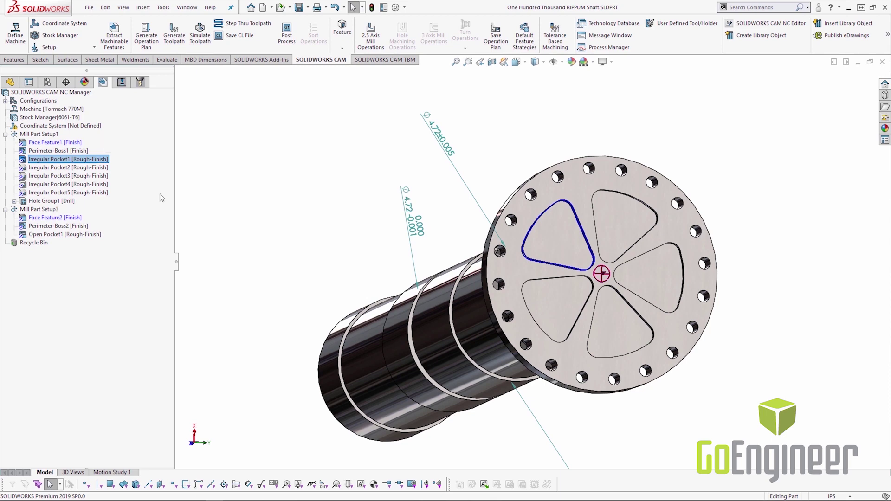
pyautogui.click(70, 109)
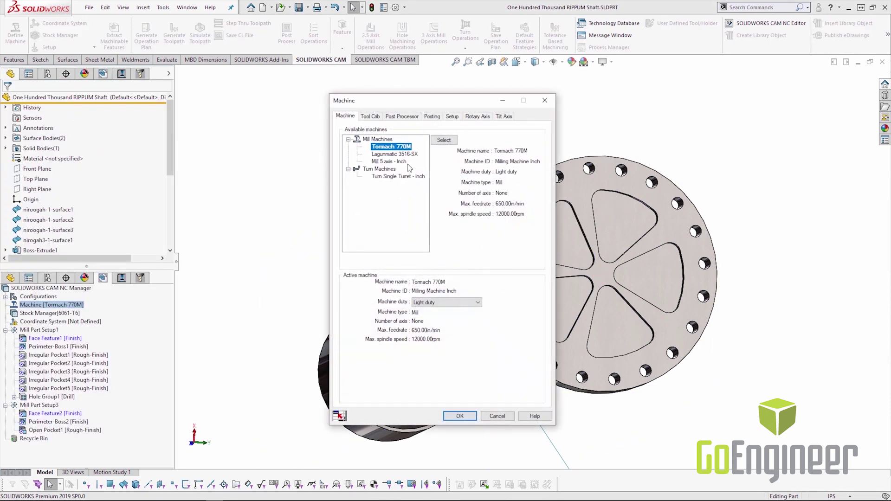
pyautogui.click(495, 417)
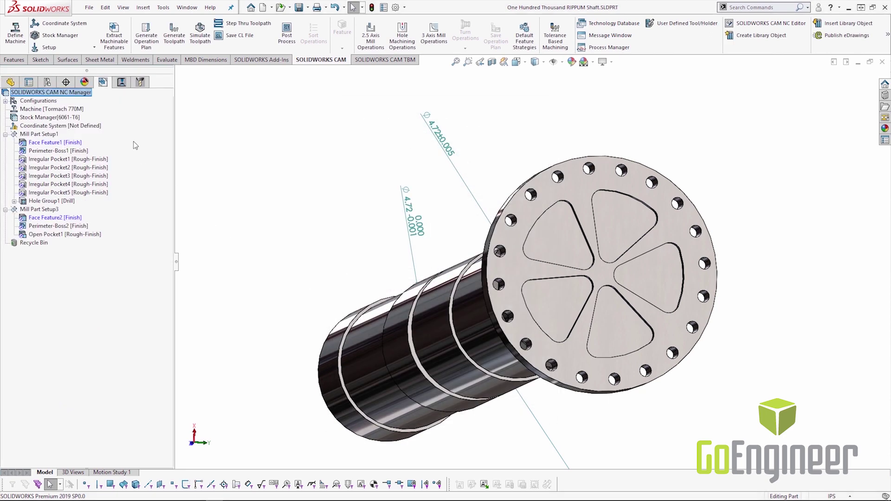
# Create a new CAM configuration with the Lagunmatic 3516-SX as the active machine.
pyautogui.rightClick(45, 104)
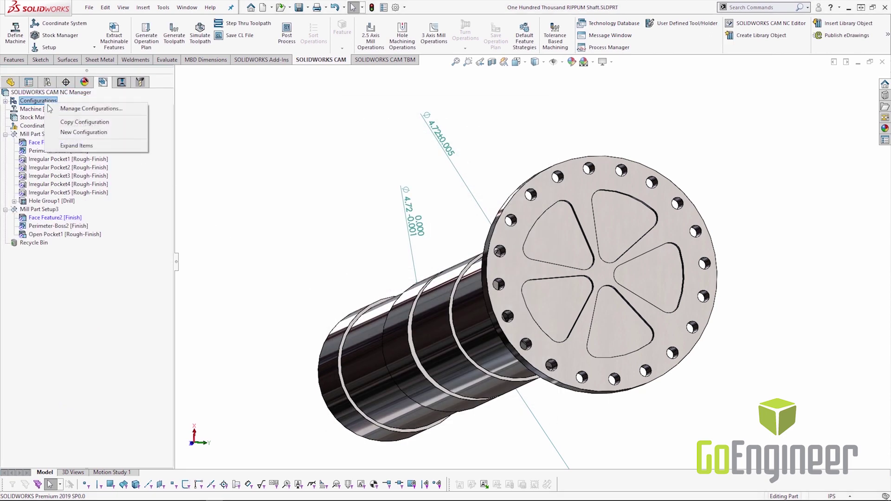
pyautogui.click(71, 132)
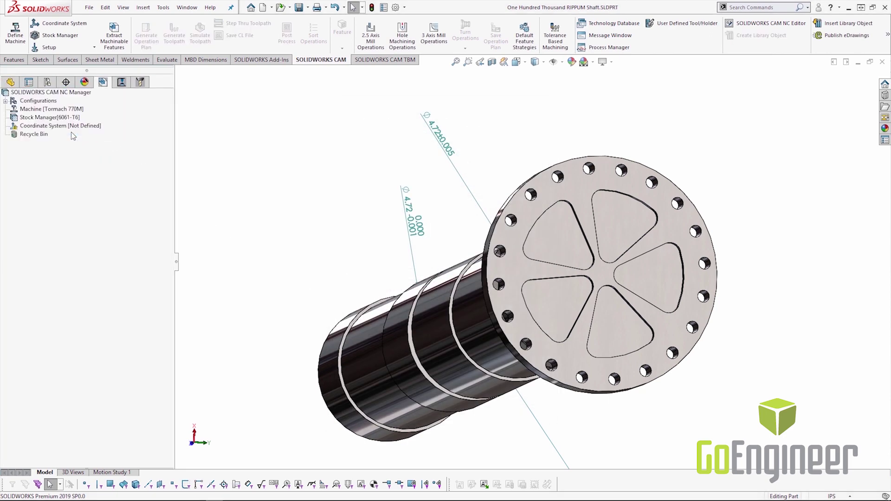
pyautogui.doubleClick(63, 109)
pyautogui.click(392, 154)
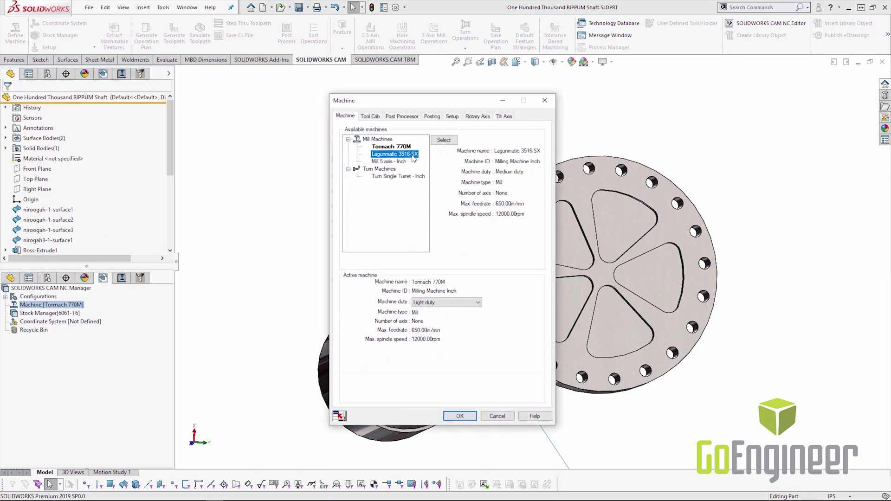
pyautogui.click(446, 140)
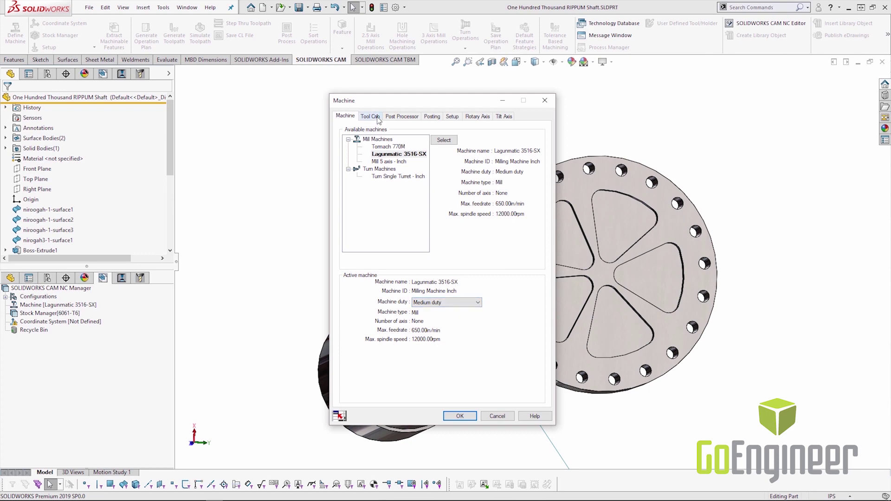
pyautogui.click(459, 416)
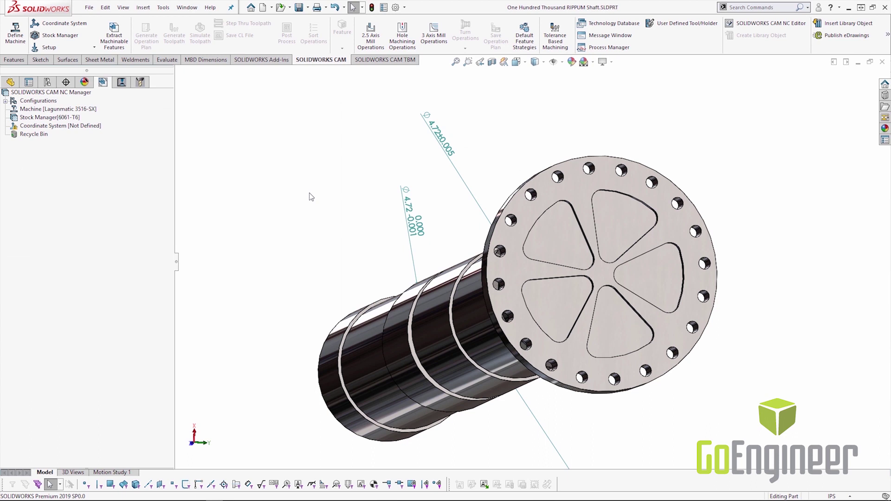
pyautogui.click(527, 50)
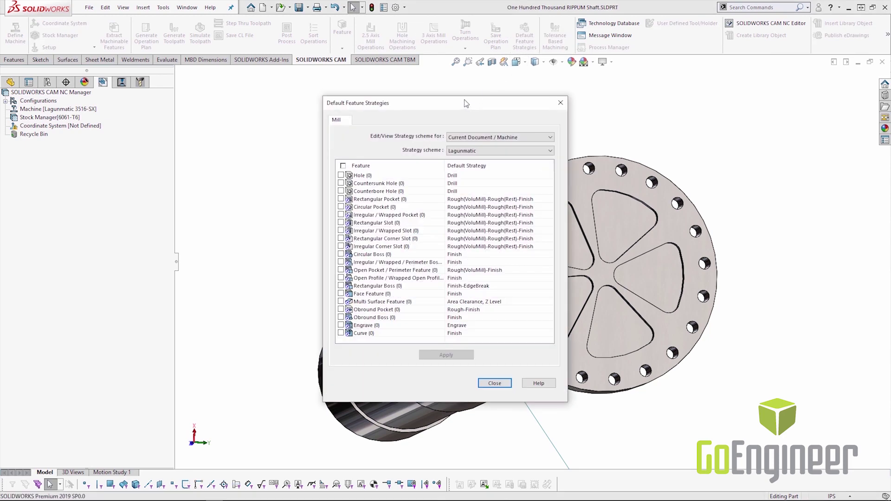
pyautogui.moveTo(466, 103); pyautogui.dragTo(463, 102)
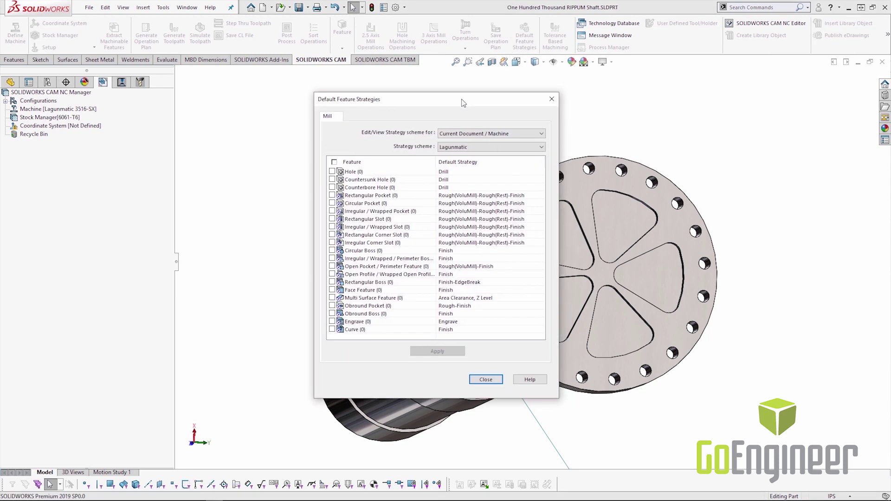
pyautogui.click(448, 148)
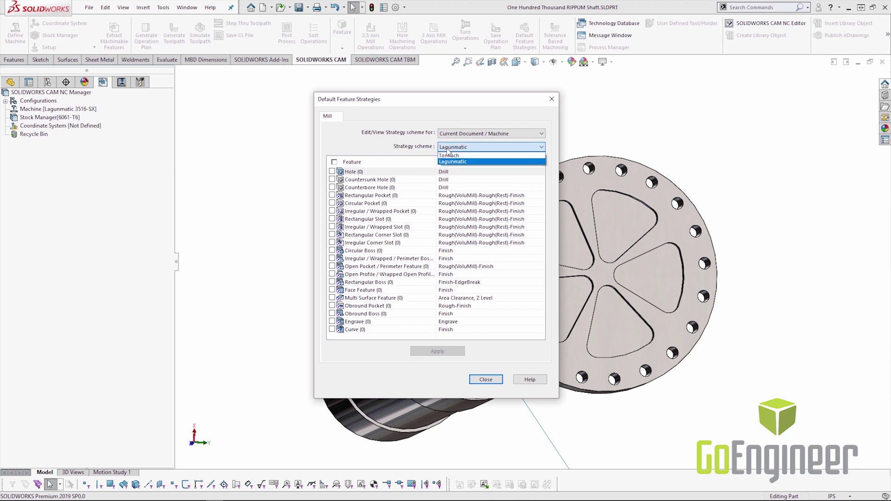
pyautogui.click(478, 155)
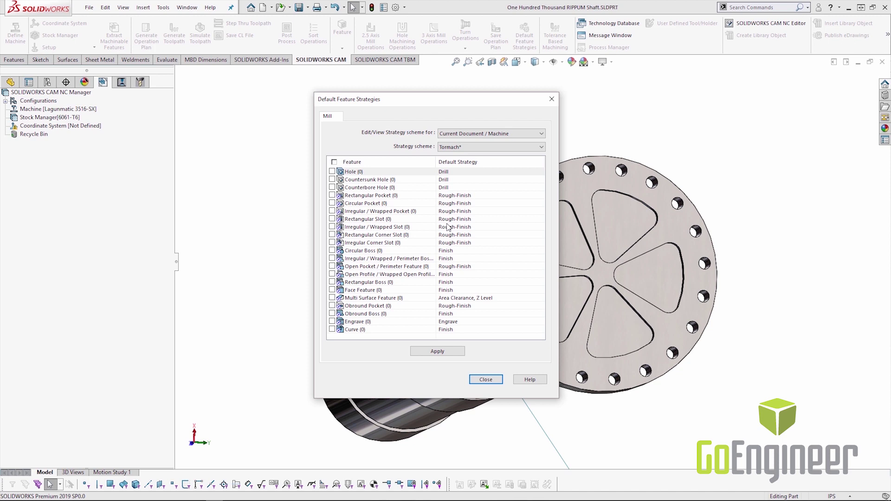
pyautogui.click(449, 213)
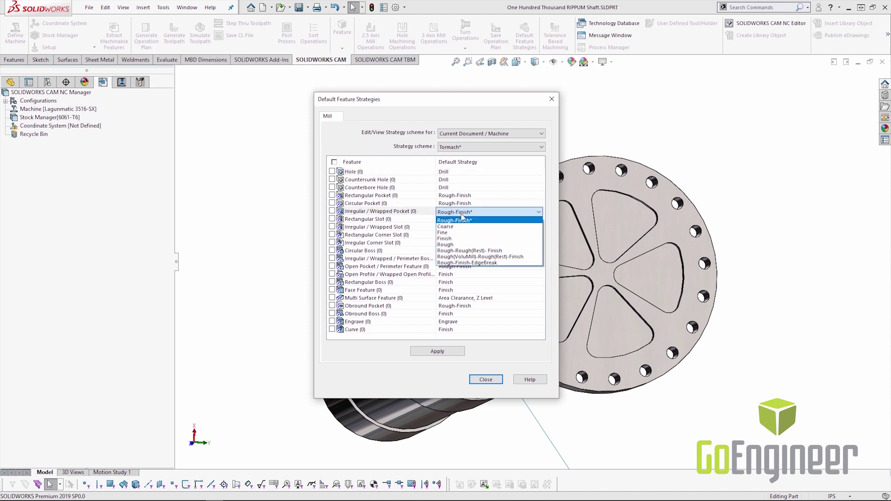
pyautogui.click(369, 141)
pyautogui.click(443, 148)
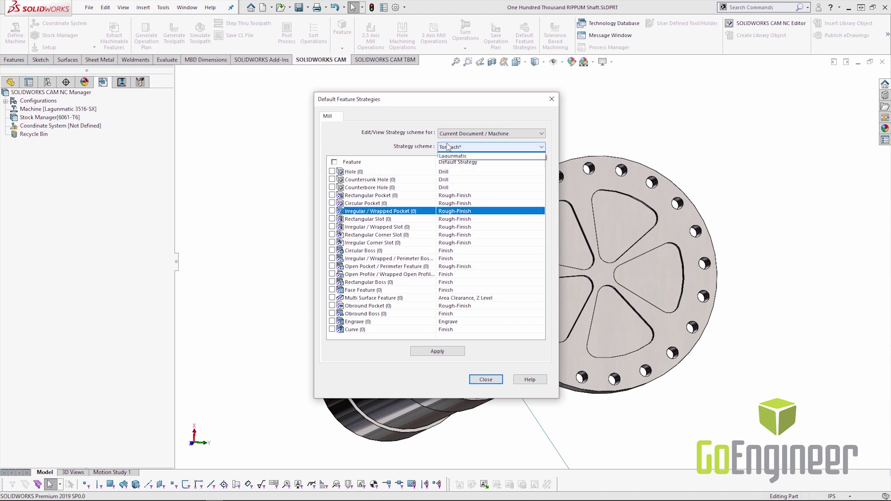
pyautogui.click(451, 162)
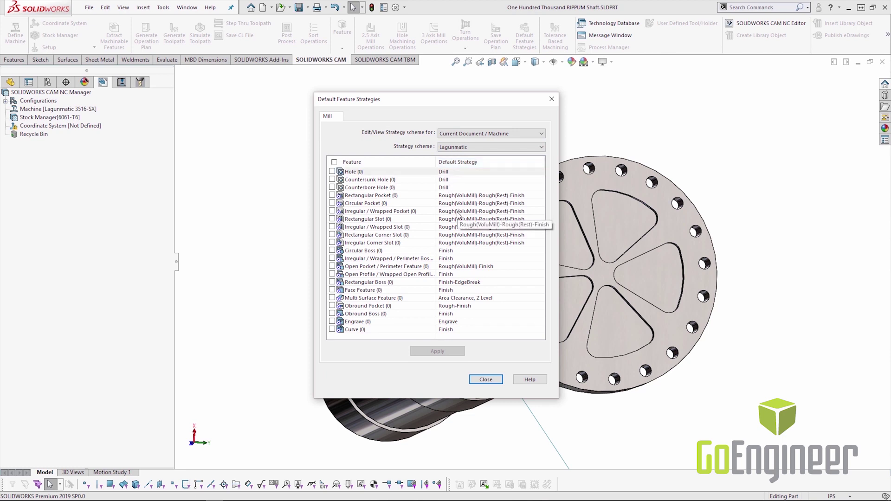
pyautogui.click(487, 203)
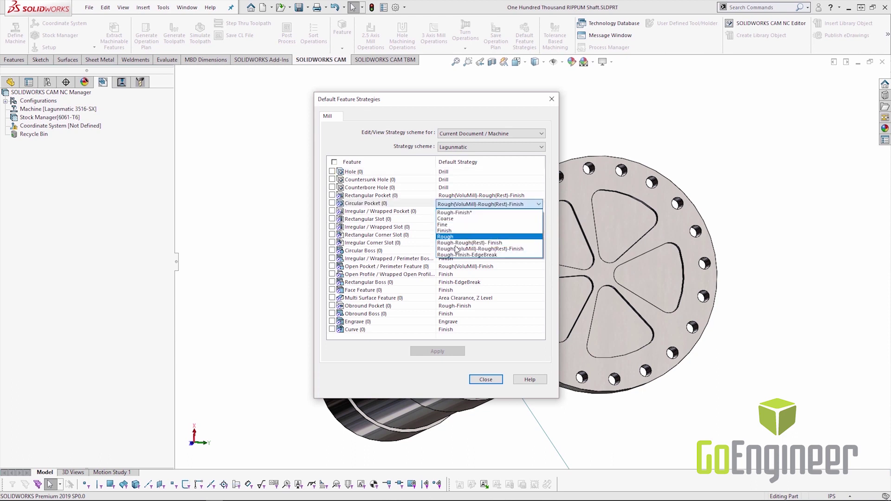
pyautogui.click(348, 143)
pyautogui.click(500, 382)
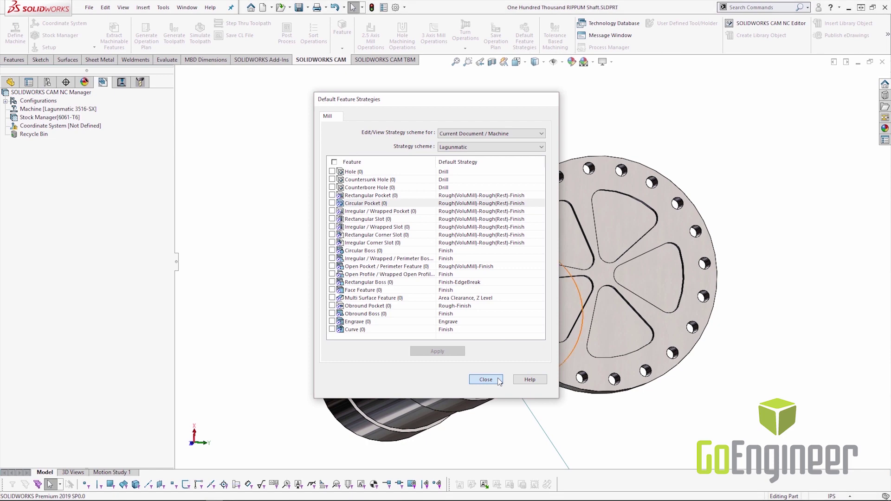
pyautogui.click(607, 24)
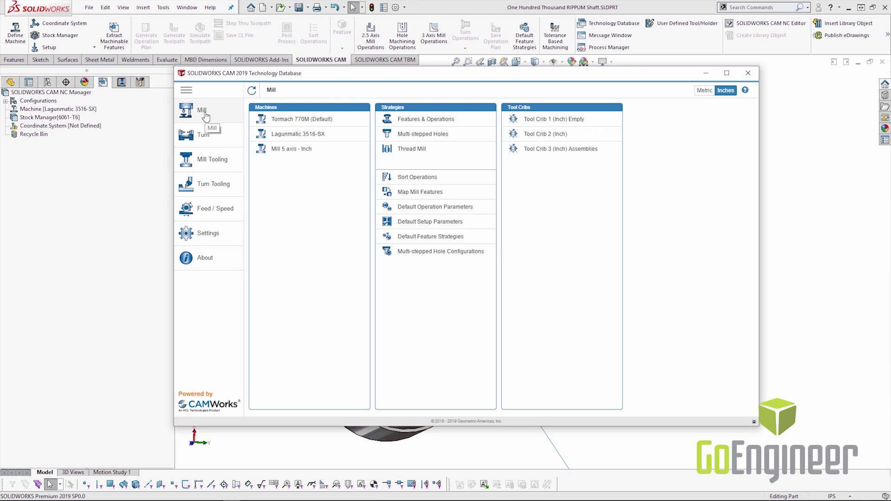
# In the Technology Database, open the Tormach 770M mill record and list its Default Feature Strategies options.
pyautogui.click(437, 238)
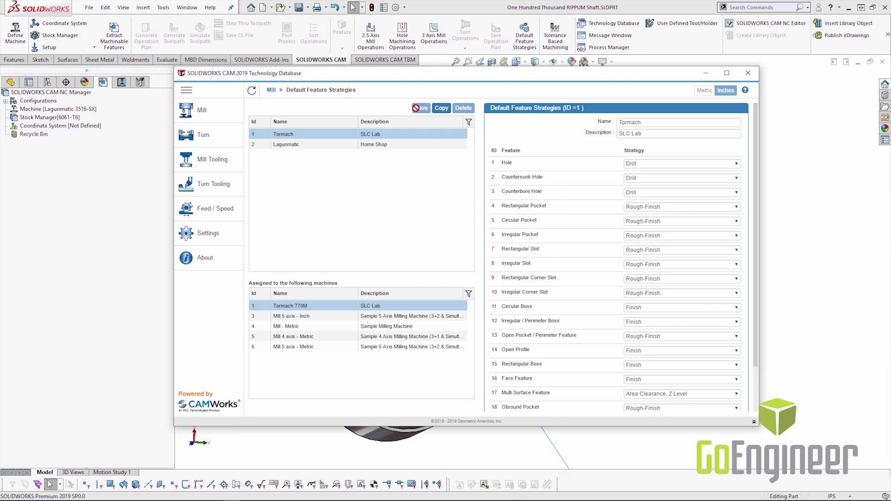
pyautogui.click(212, 120)
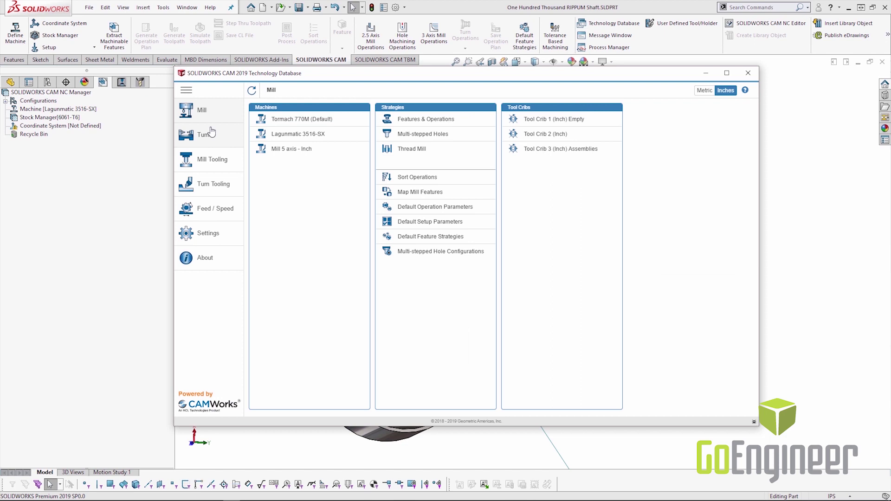
pyautogui.click(300, 122)
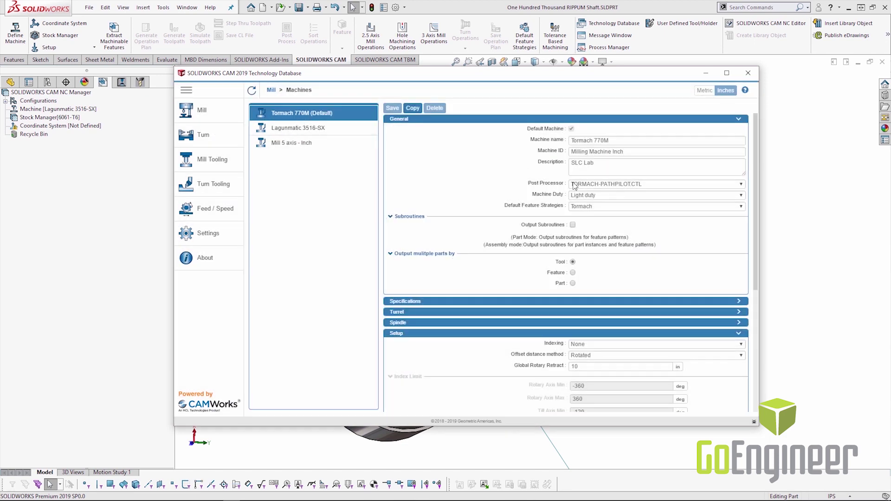
pyautogui.click(603, 209)
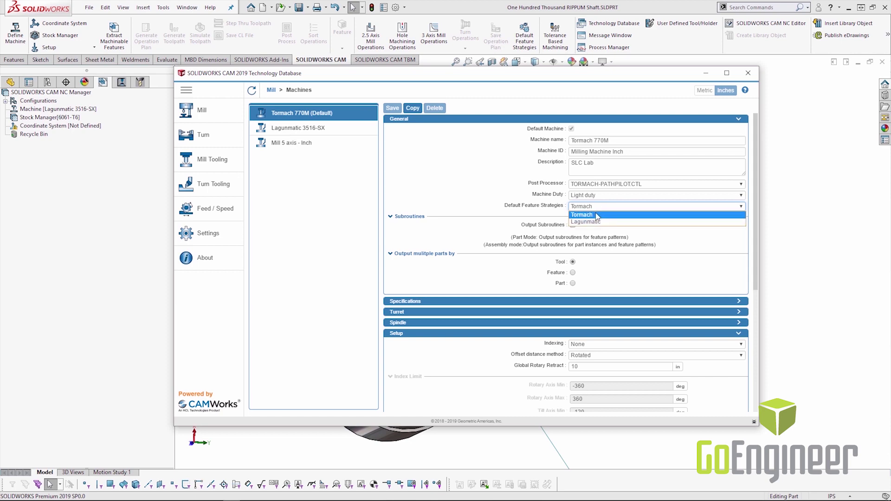